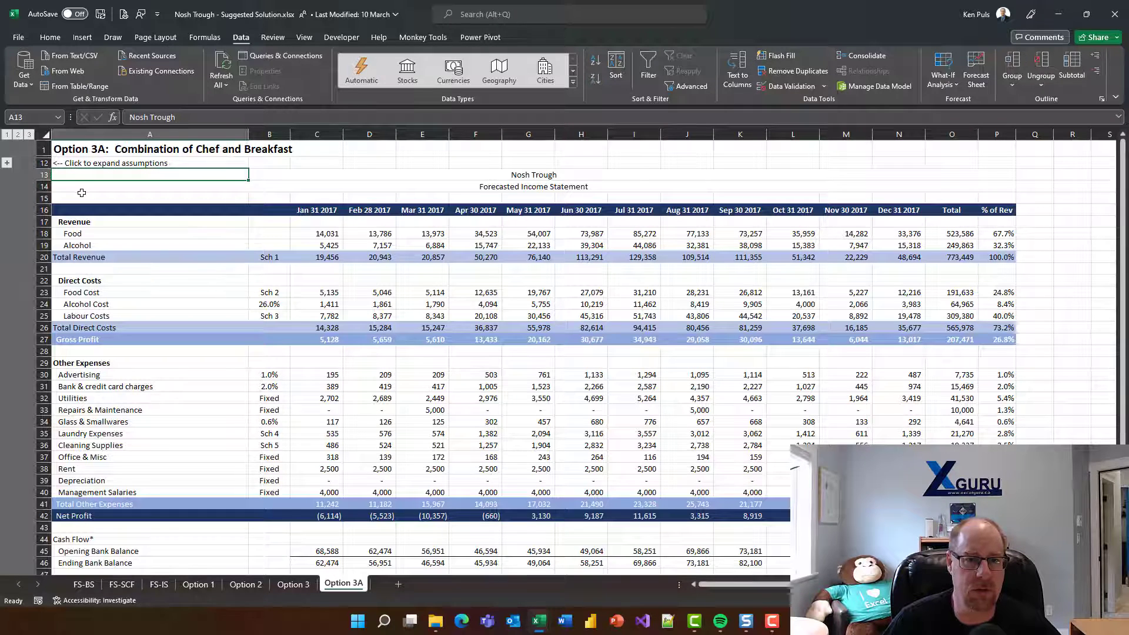
Step: Examine the existing outline groups by expanding and collapsing the Assumptions rows and the Schedule 3 rows
{"action": "left_click", "coordinate": [7, 164]}
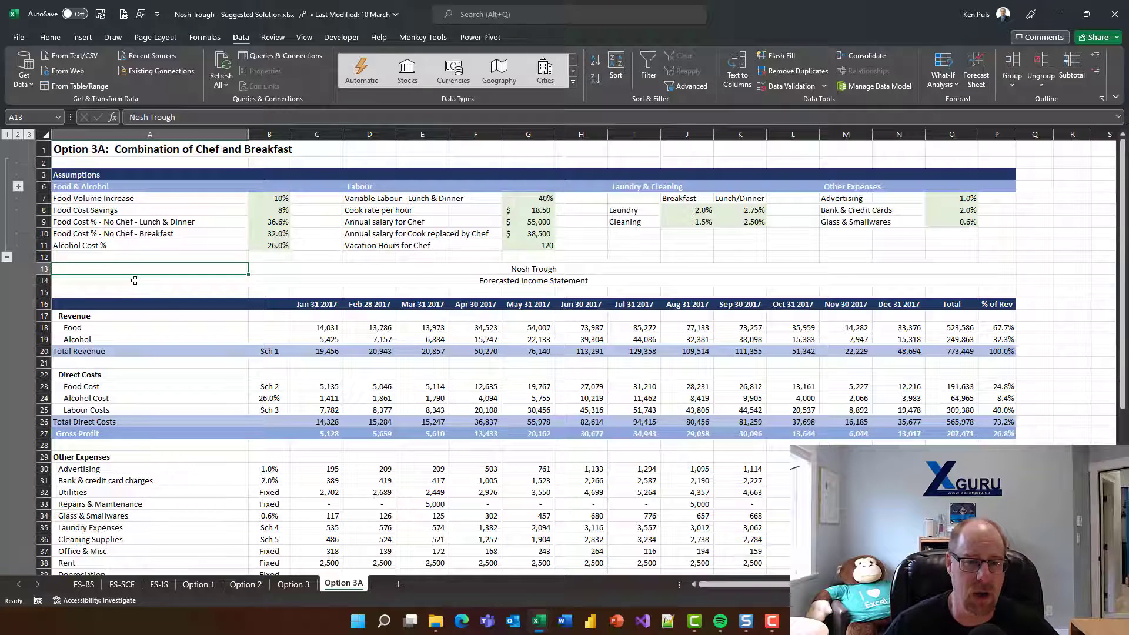
{"action": "left_click", "coordinate": [7, 257]}
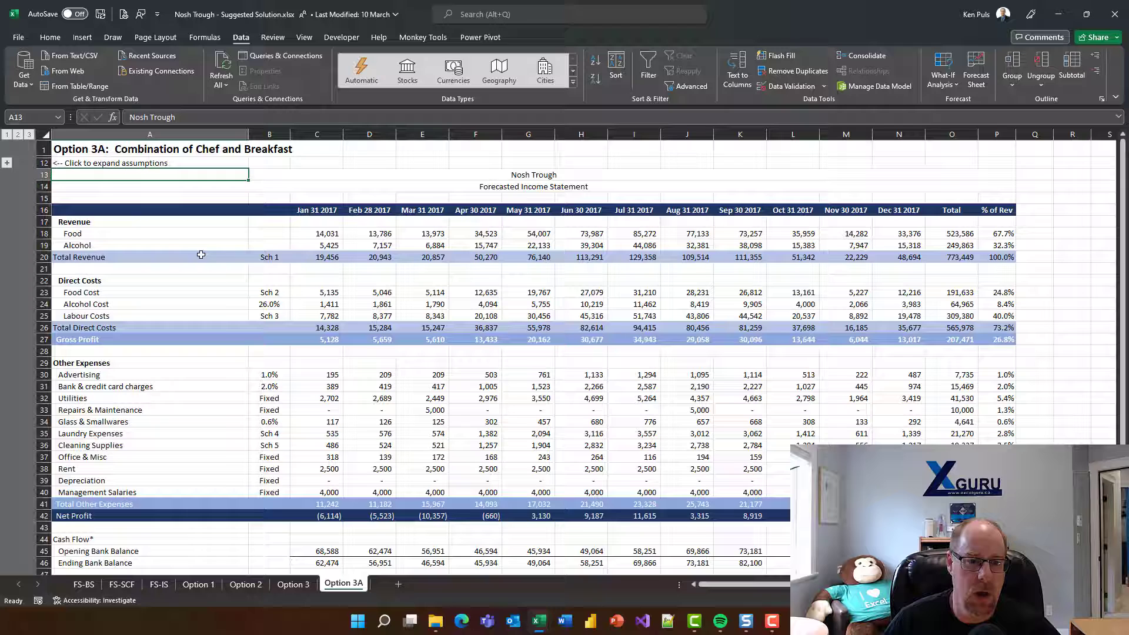
{"action": "left_click", "coordinate": [274, 257]}
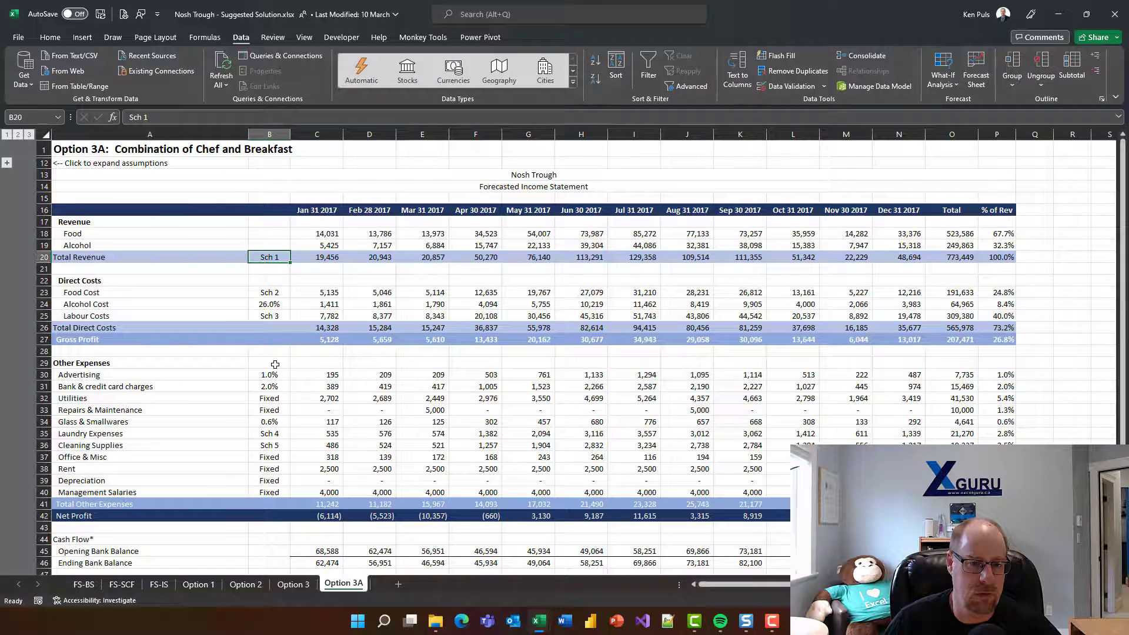
{"action": "scroll", "coordinate": [204, 429], "scroll_direction": "down", "scroll_amount": 2}
{"action": "scroll", "coordinate": [204, 429], "scroll_direction": "down", "scroll_amount": 5}
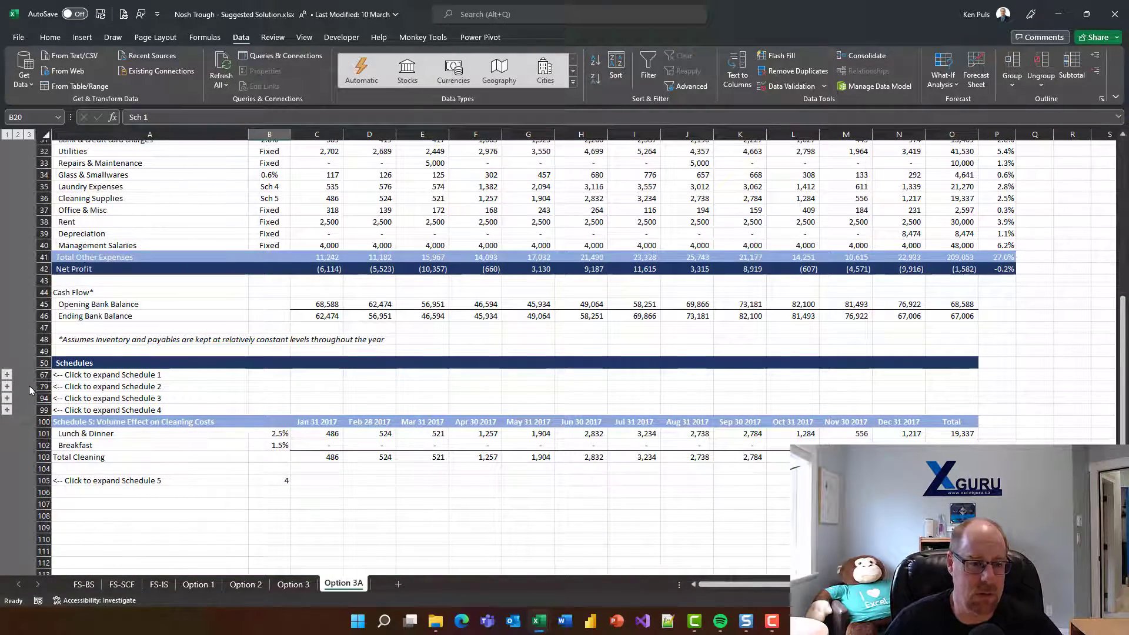
{"action": "left_click", "coordinate": [7, 400]}
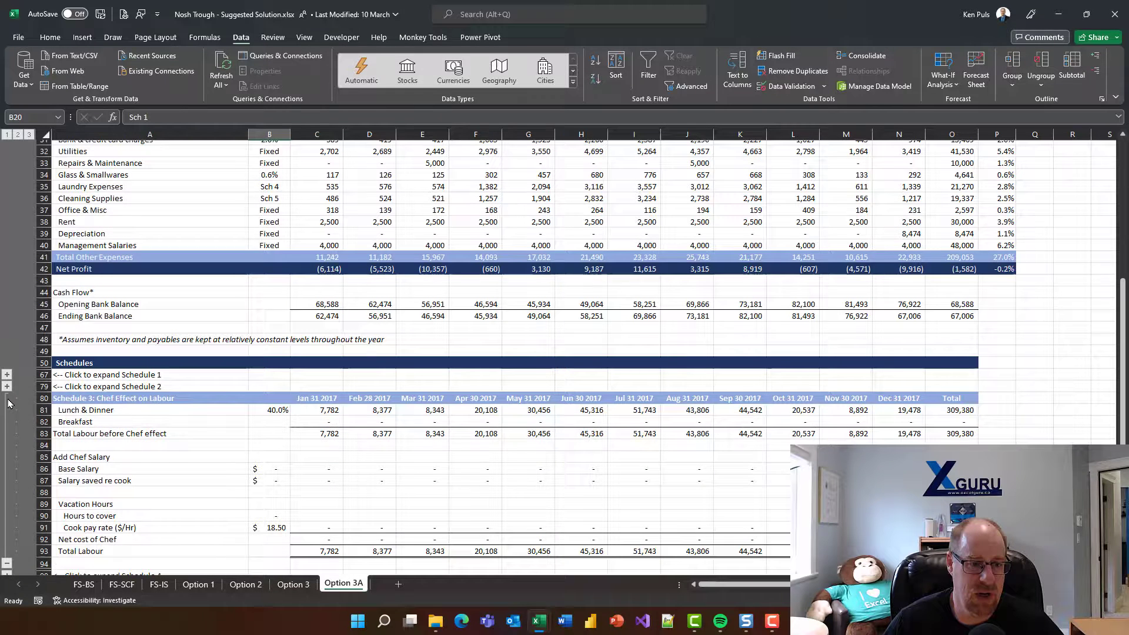
{"action": "left_click", "coordinate": [9, 441]}
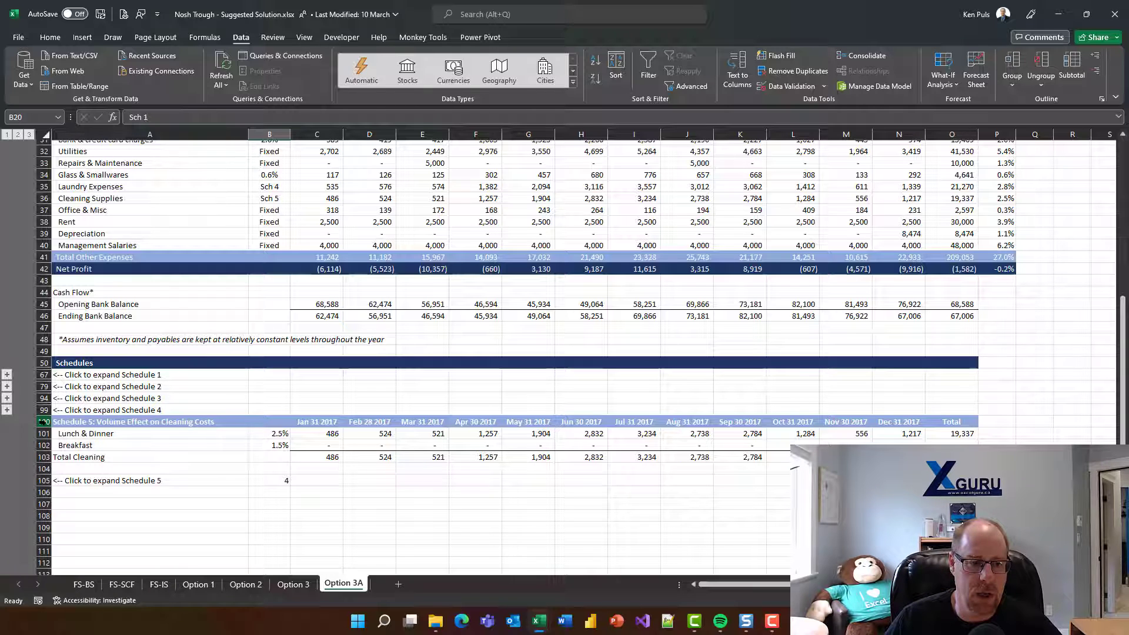
Step: Group rows 100 to 103 of Schedule 5 and collapse the new group
{"action": "left_click_drag", "start_coordinate": [46, 423], "coordinate": [46, 458]}
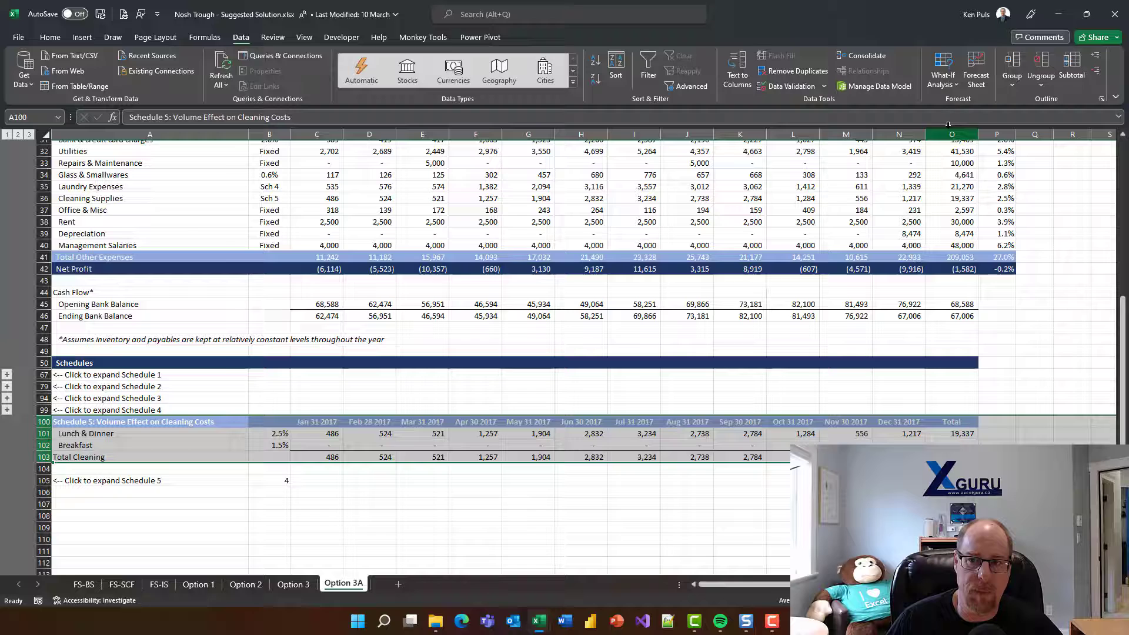
{"action": "left_click", "coordinate": [1006, 66]}
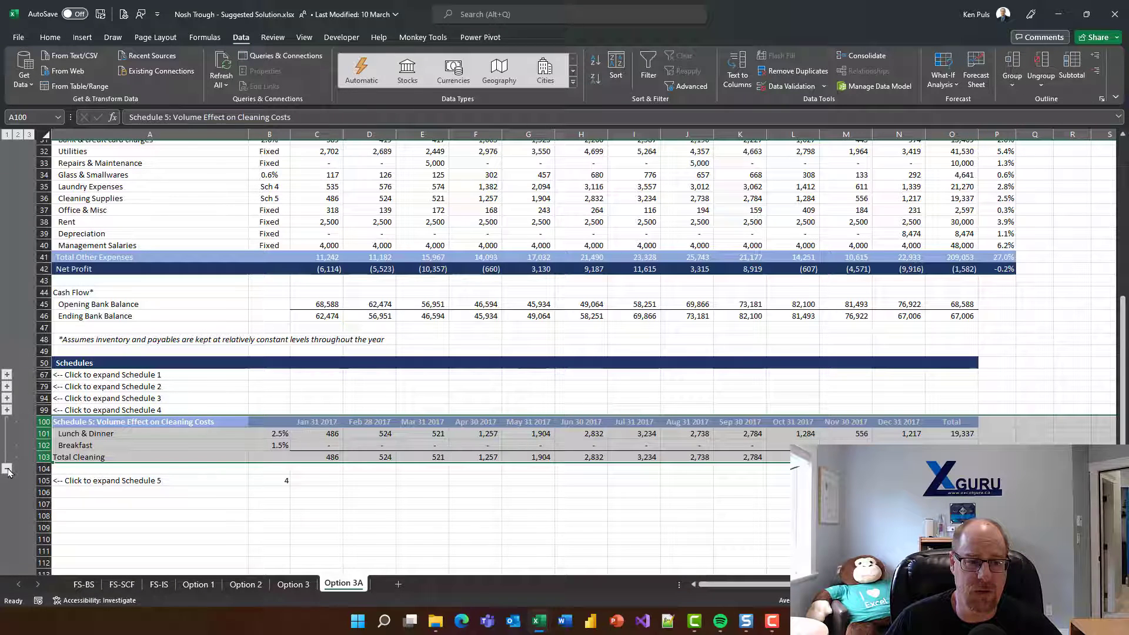
{"action": "left_click", "coordinate": [7, 470]}
{"action": "left_click", "coordinate": [7, 422]}
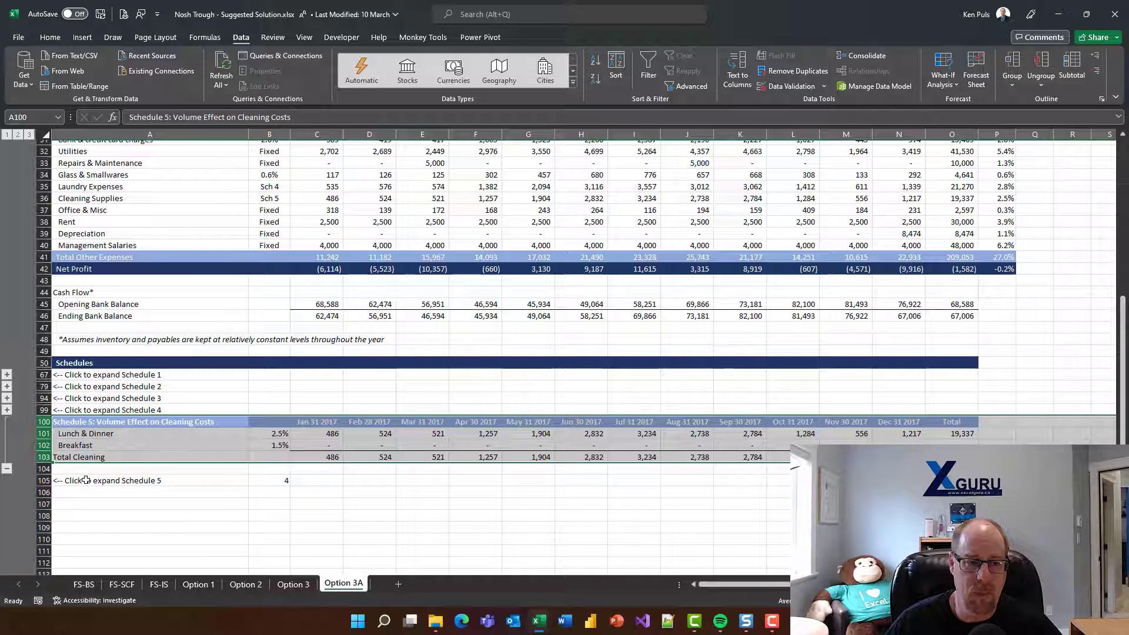
{"action": "left_click", "coordinate": [7, 469]}
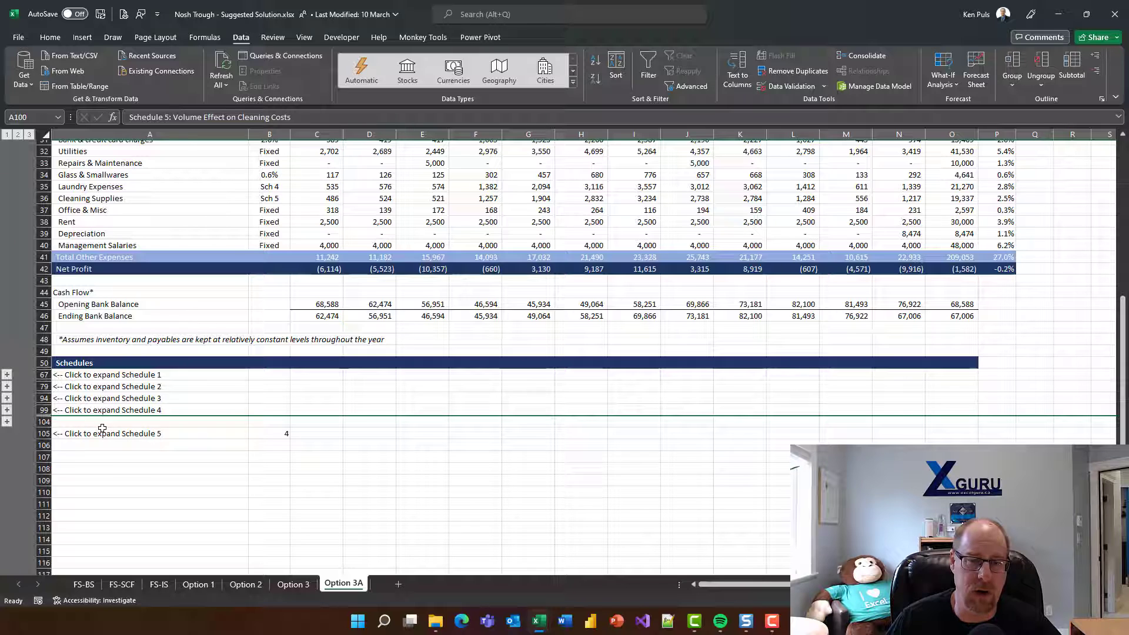
Step: Expand the Schedule 5 group and inspect the COUNTA formula in B105 without changing it
{"action": "left_click", "coordinate": [120, 434]}
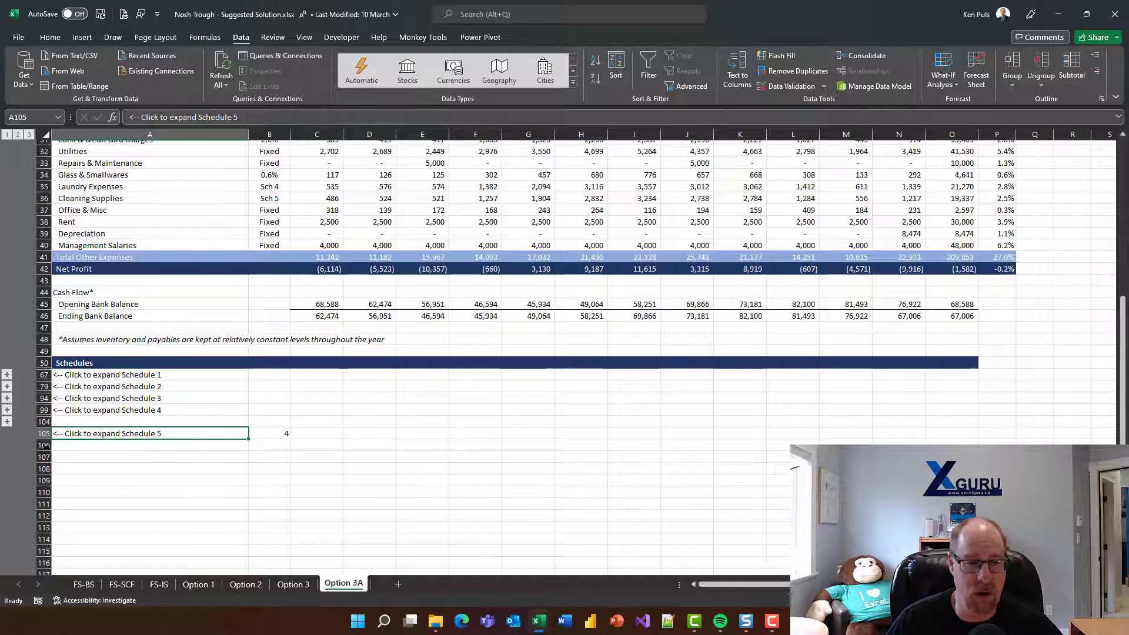
{"action": "left_click", "coordinate": [7, 421]}
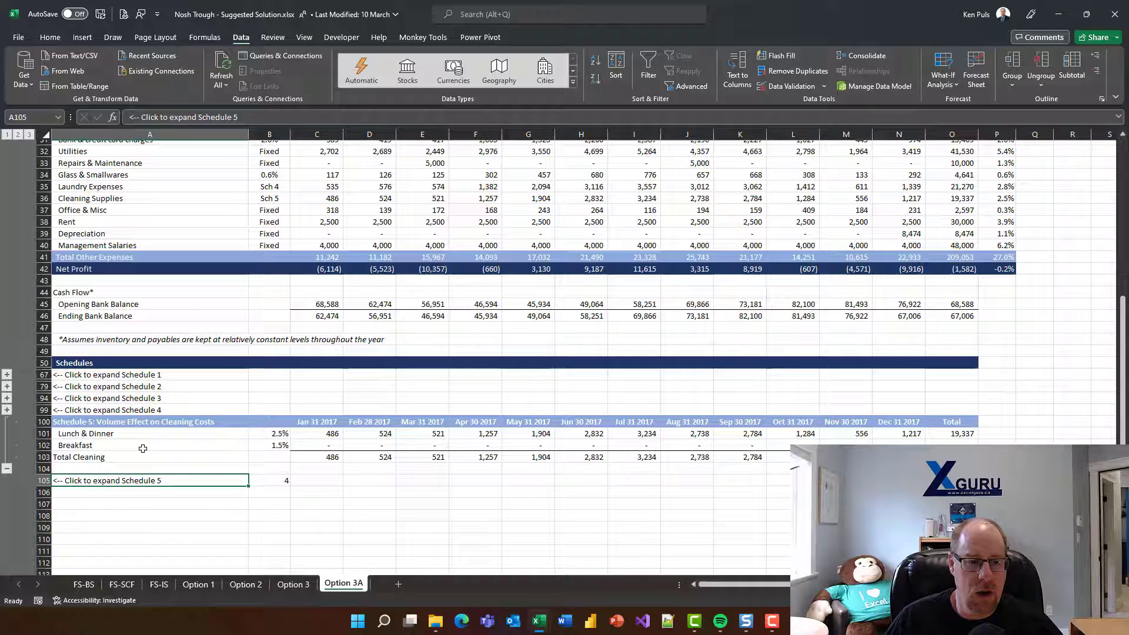
{"action": "left_click", "coordinate": [279, 480]}
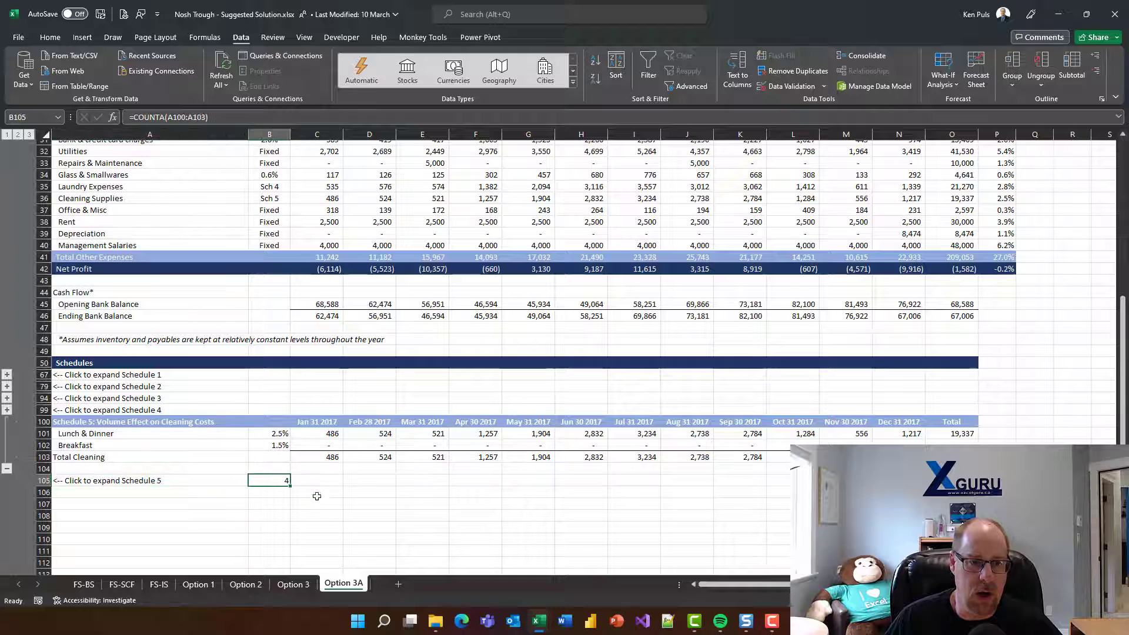
{"action": "key", "text": "F2"}
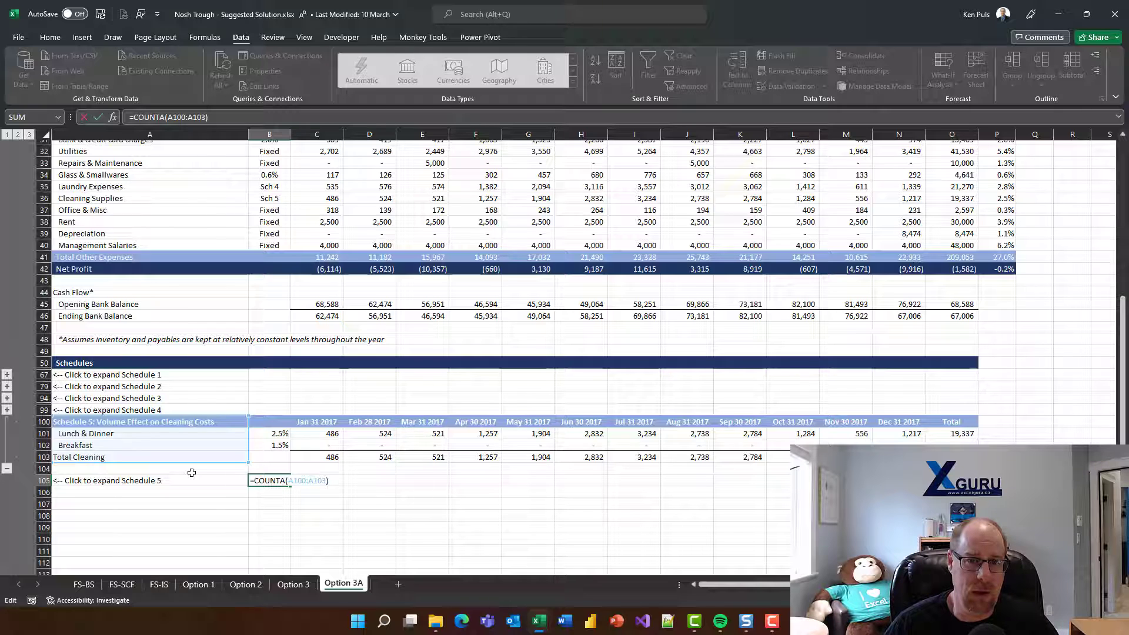
{"action": "key", "text": "Escape"}
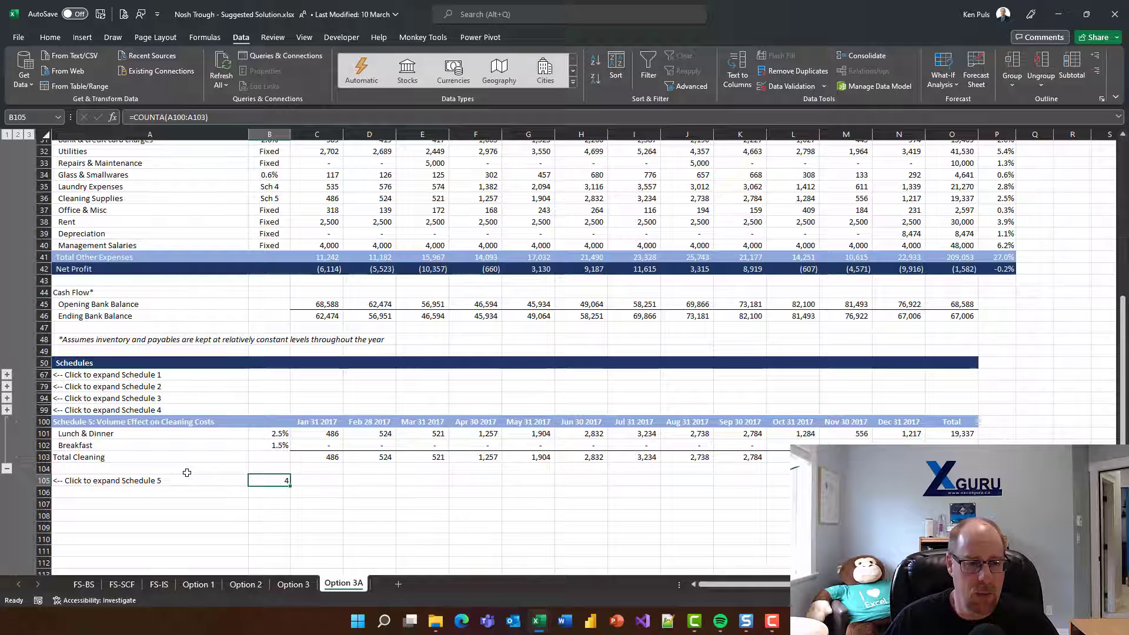
Step: Start an AGGREGATE formula in cell A104 with function number 3 (COUNTA)
{"action": "left_click", "coordinate": [187, 473]}
{"action": "type", "text": "=ag"}
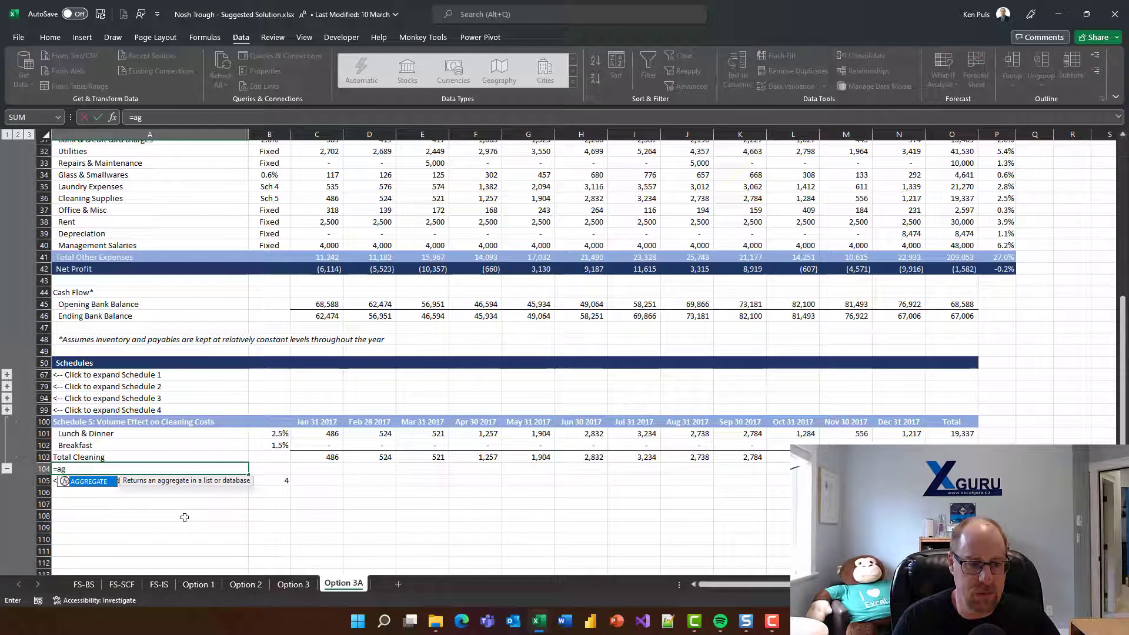
{"action": "key", "text": "Tab"}
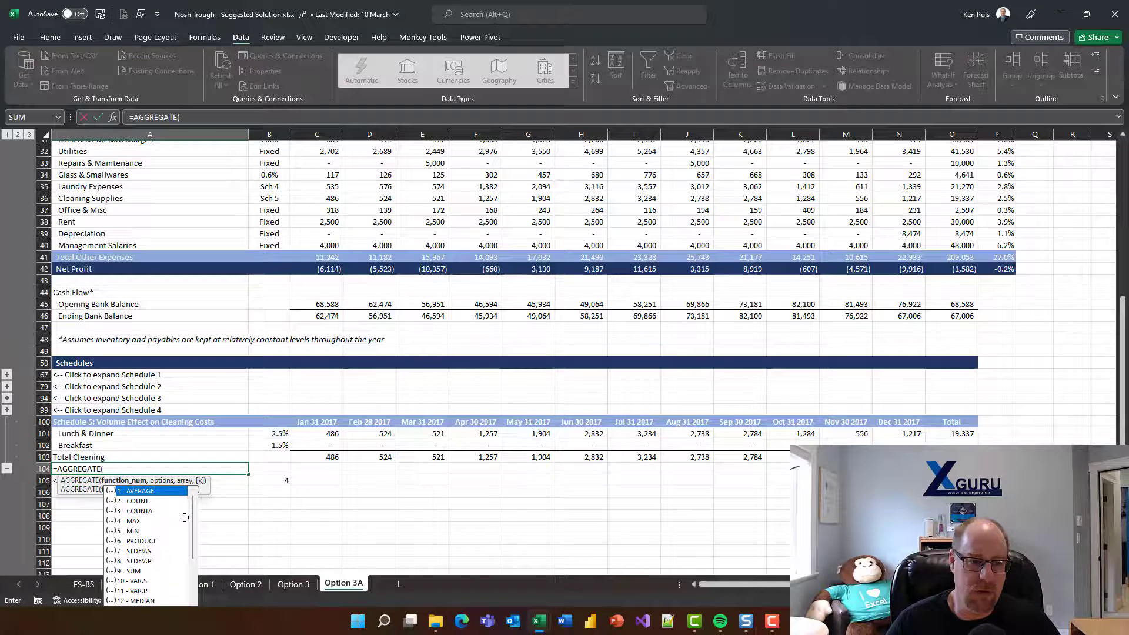
{"action": "key", "text": "Down"}
{"action": "key", "text": "Down"}
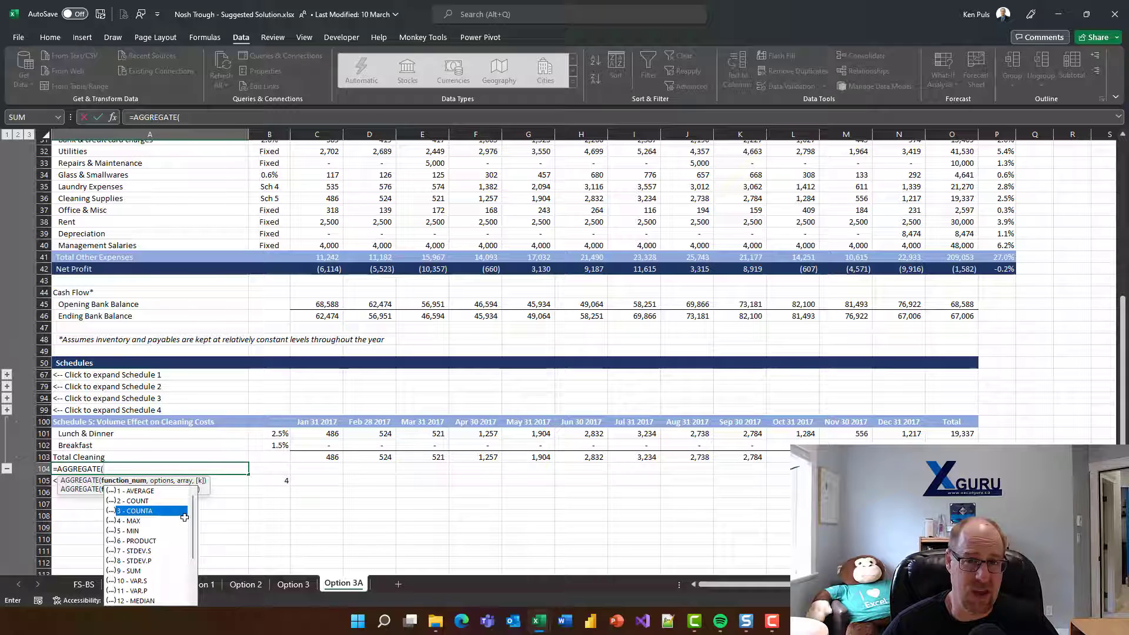
{"action": "key", "text": "Tab"}
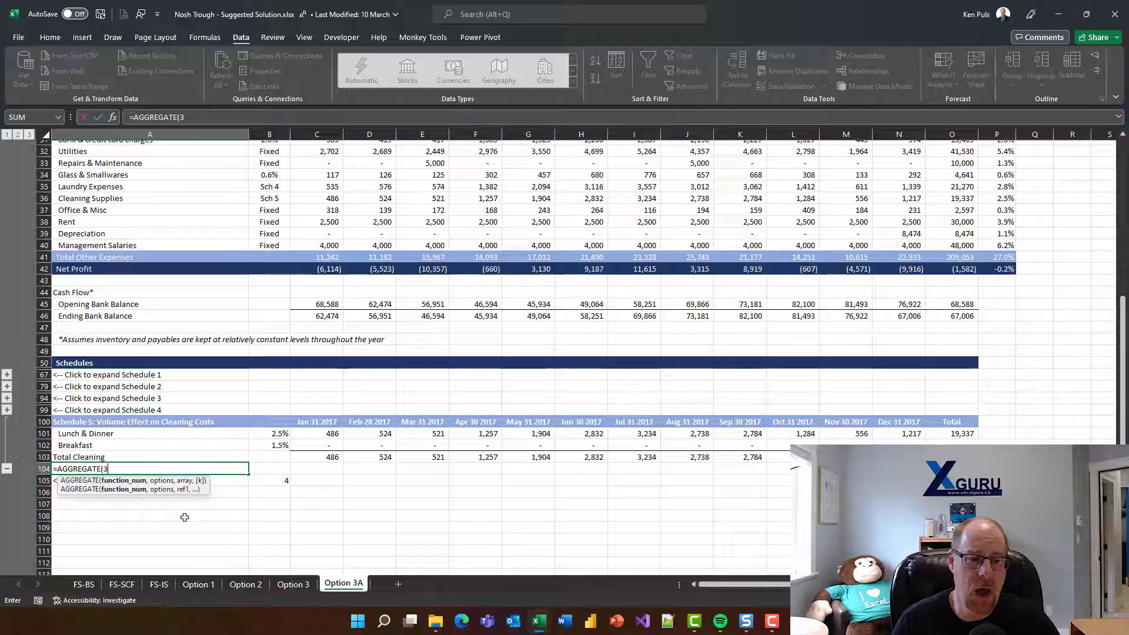
Step: Set the AGGREGATE options argument to 5 (Ignore hidden rows)
{"action": "type", "text": ","}
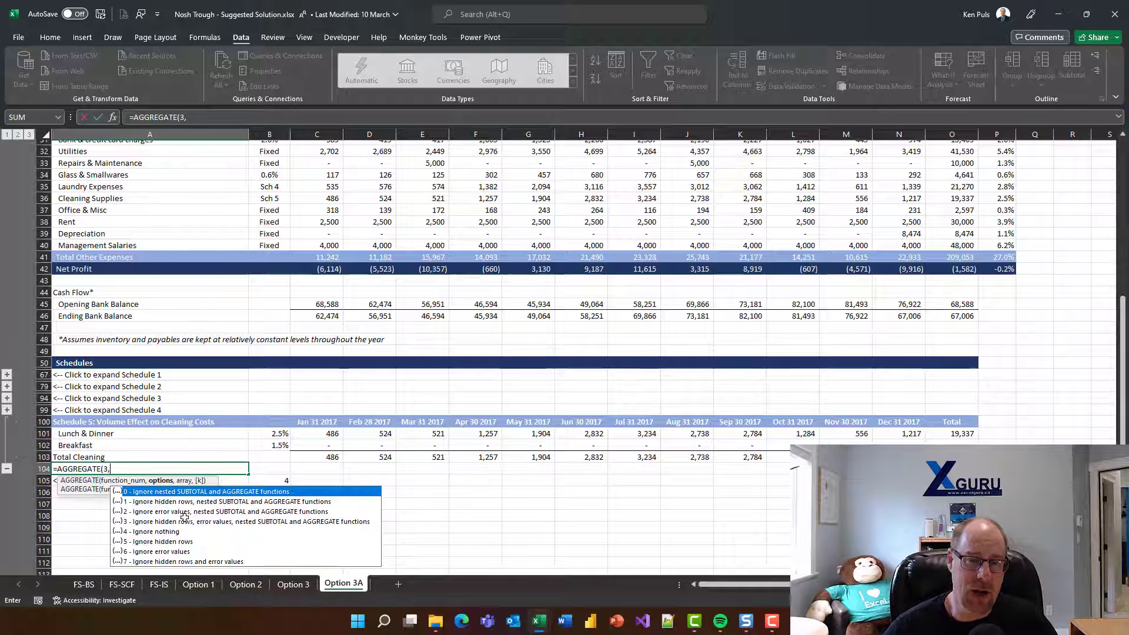
{"action": "key", "text": "Down"}
{"action": "key", "text": "Down"}
{"action": "key", "text": "Down"}
{"action": "key", "text": "Down"}
{"action": "key", "text": "Down"}
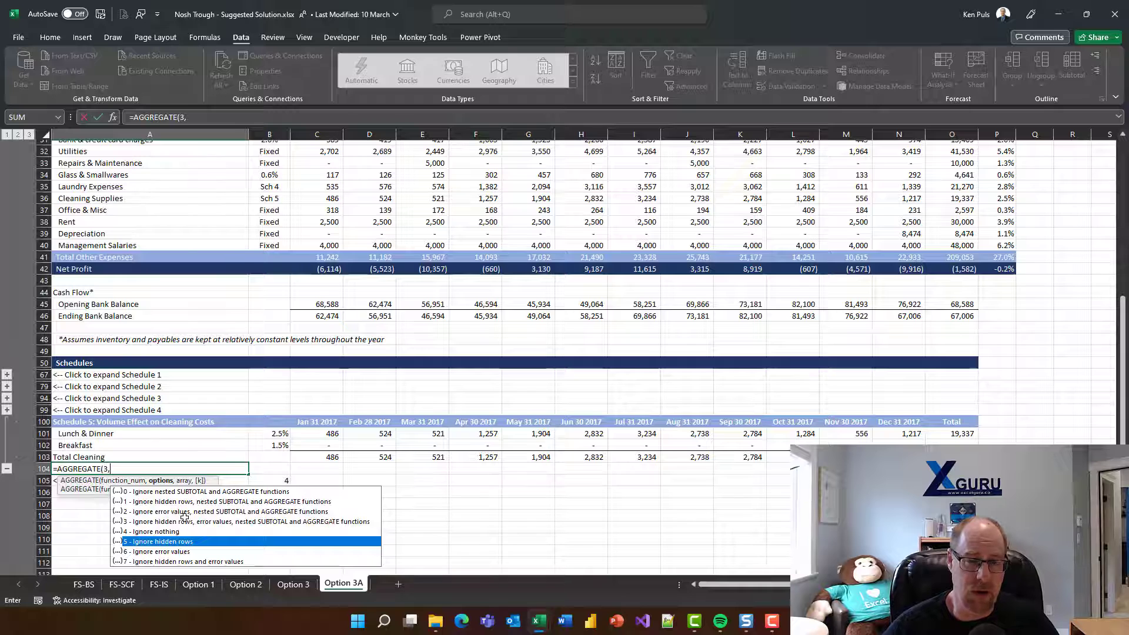
{"action": "key", "text": "Tab"}
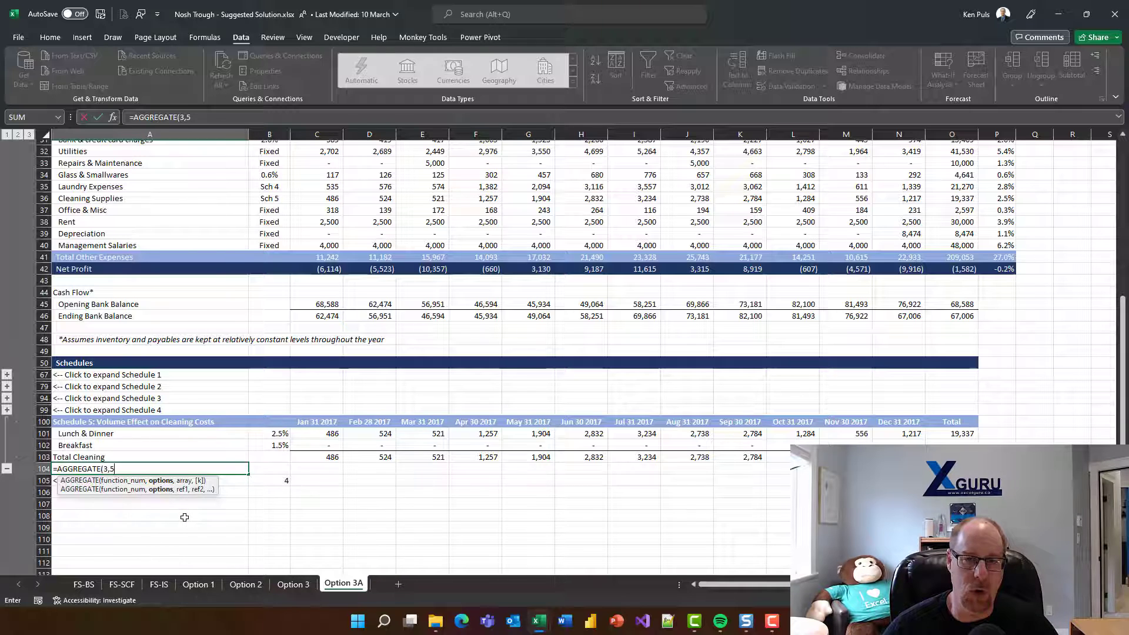
{"action": "type", "text": ","}
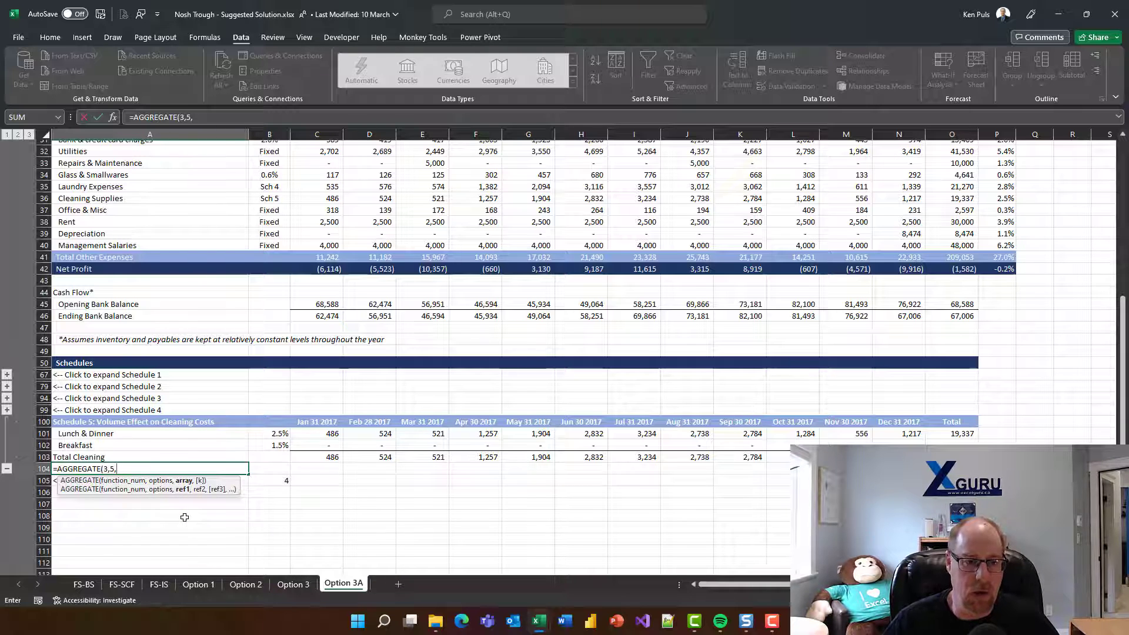
Step: Finish the AGGREGATE formula with the range A100:A103, and test it by collapsing and re-expanding the Schedule 5 group
{"action": "left_click_drag", "start_coordinate": [120, 422], "coordinate": [165, 458]}
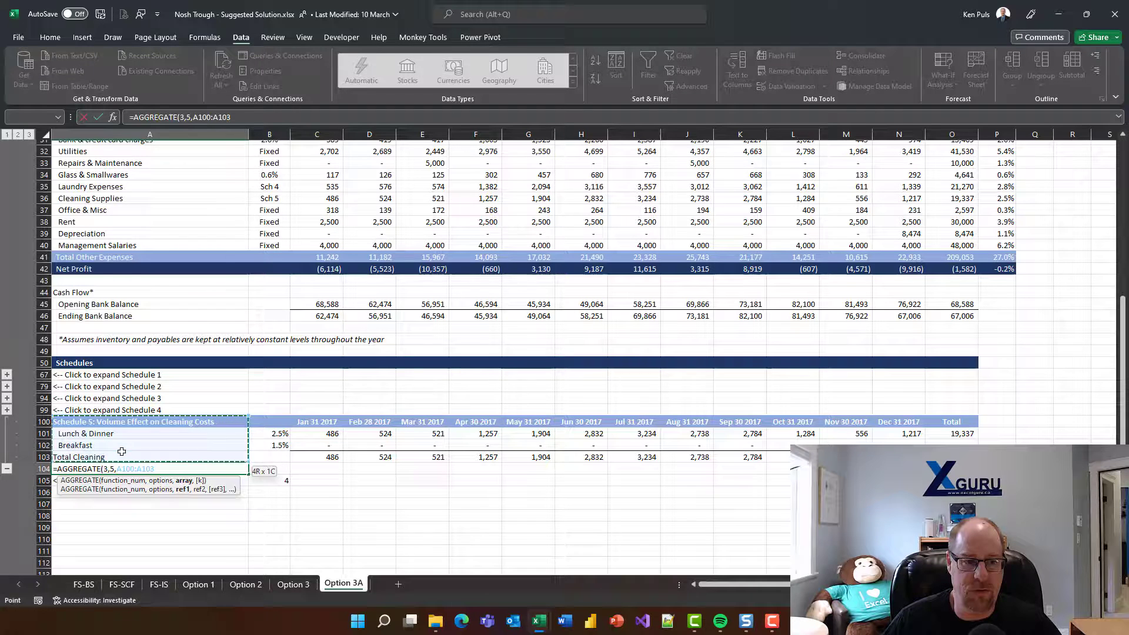
{"action": "type", "text": ")"}
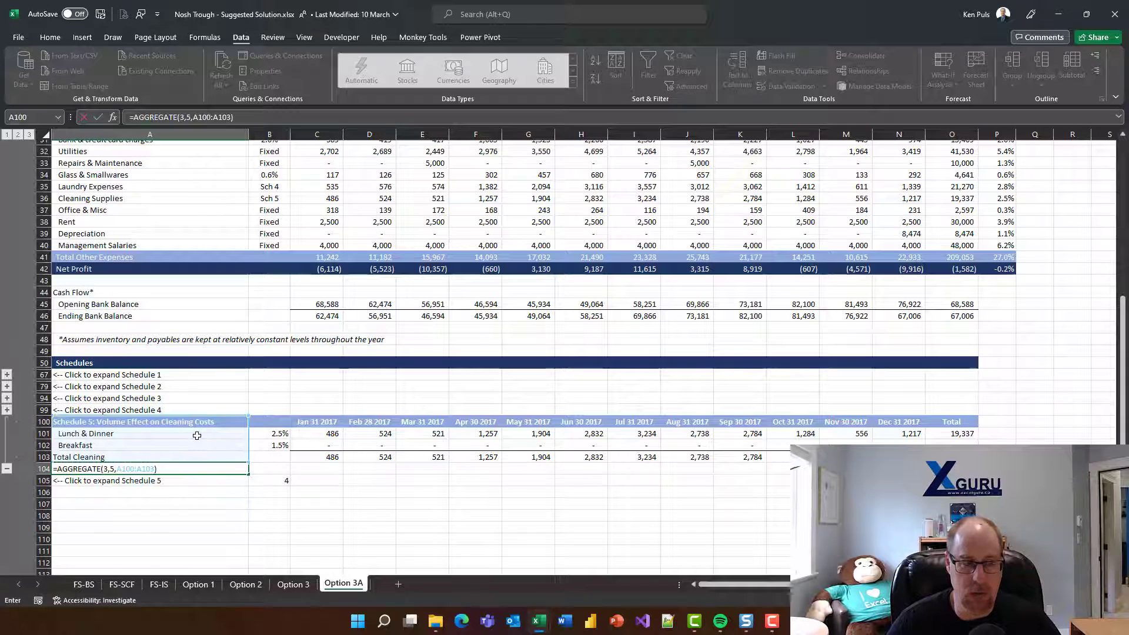
{"action": "key", "text": "Return"}
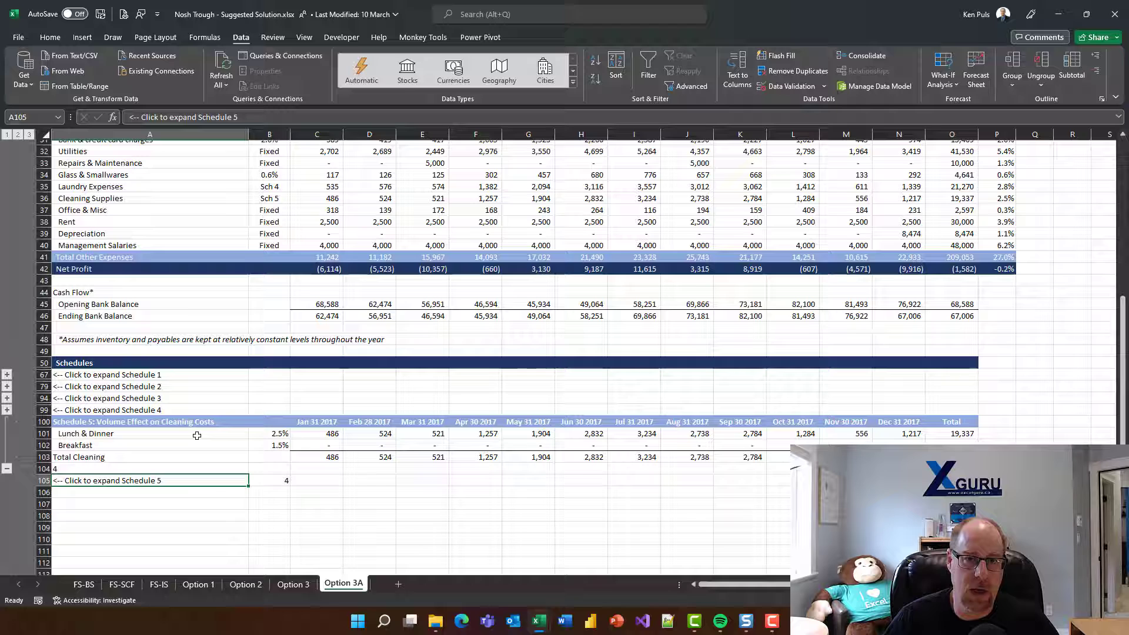
{"action": "left_click", "coordinate": [7, 469]}
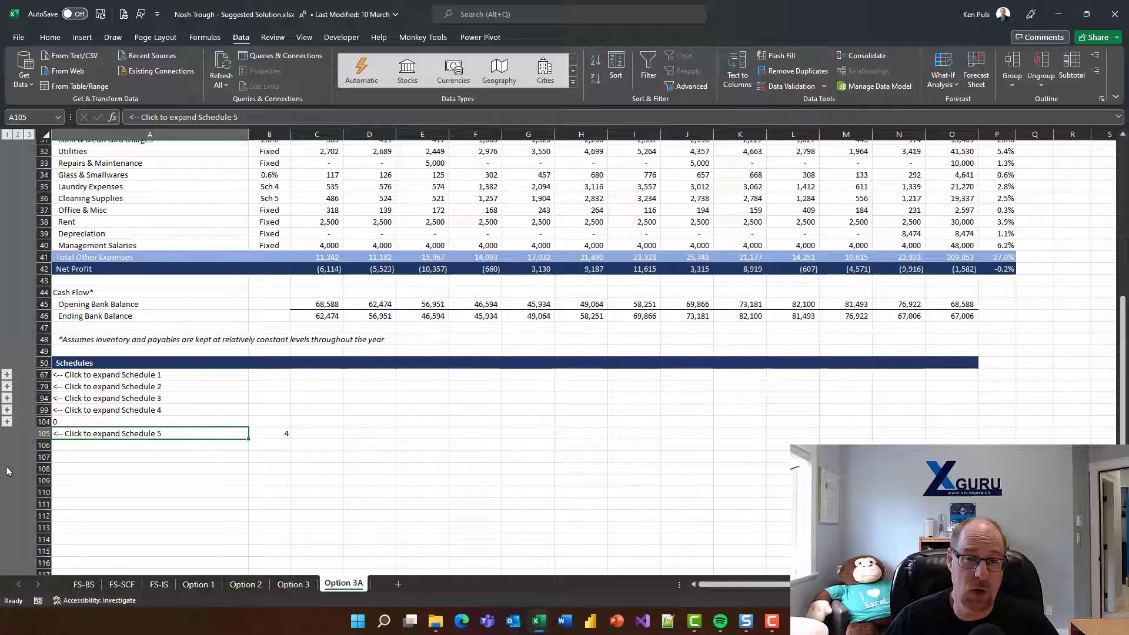
{"action": "left_click", "coordinate": [7, 422]}
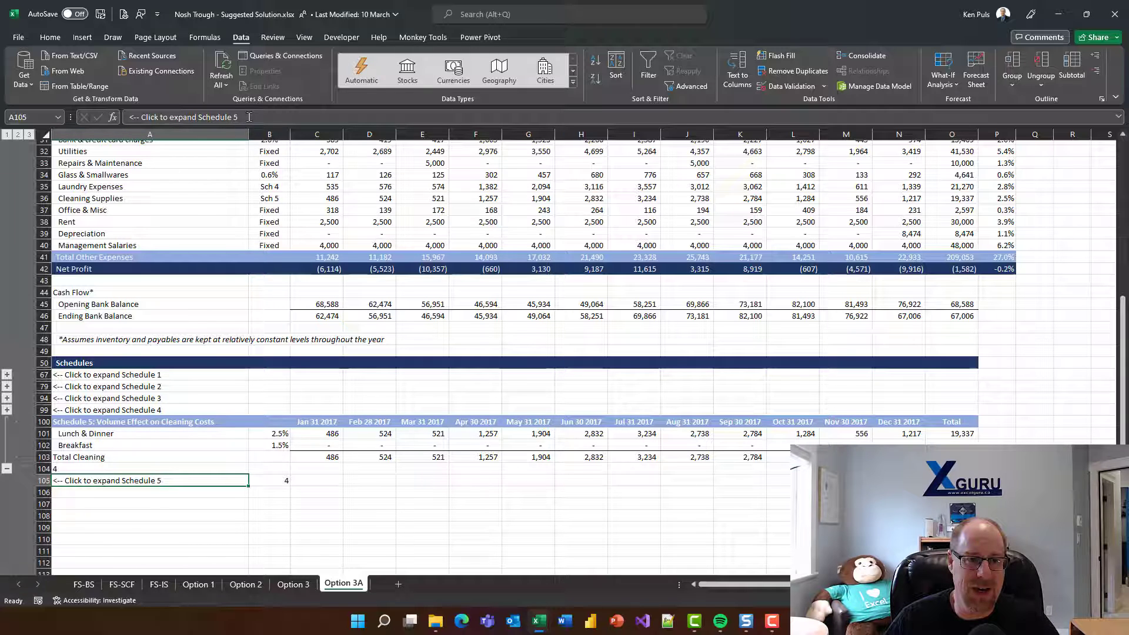
Step: Copy the text "<-- Click to expand Schedule 5" from cell A105
{"action": "left_click_drag", "start_coordinate": [250, 117], "coordinate": [129, 117]}
{"action": "key", "text": "ctrl+c"}
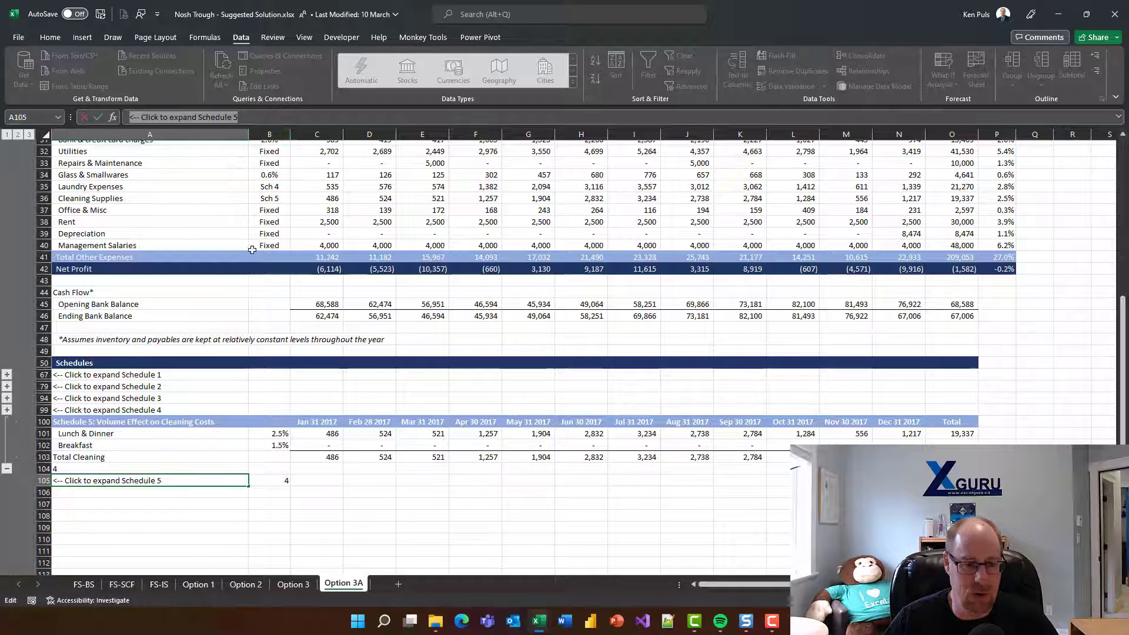
{"action": "key", "text": "Escape"}
Step: Wrap the AGGREGATE formula in cell A104 in an IF function that tests whether its result equals 0
{"action": "left_click", "coordinate": [94, 471]}
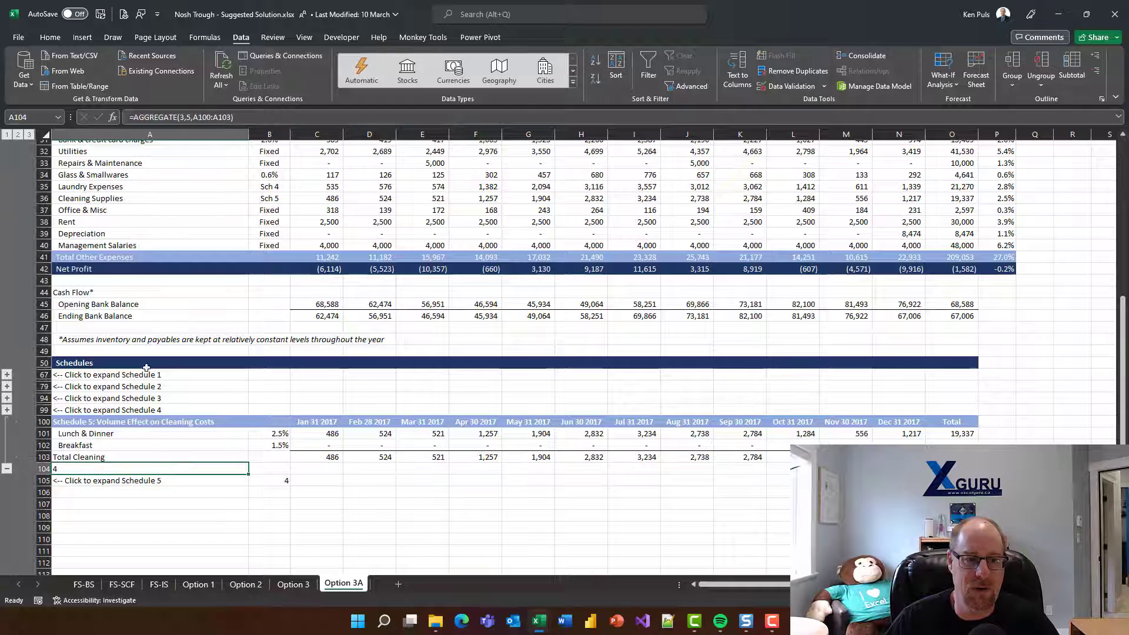
{"action": "left_click", "coordinate": [135, 117]}
{"action": "type", "text": "IF("}
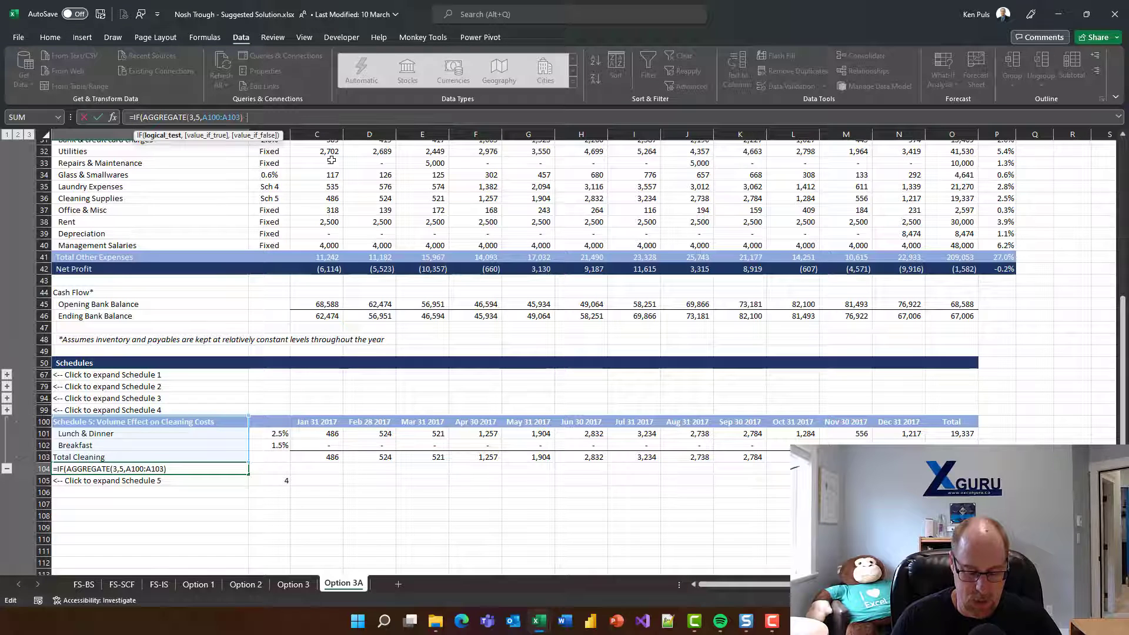
{"action": "type", "text": "=0,"}
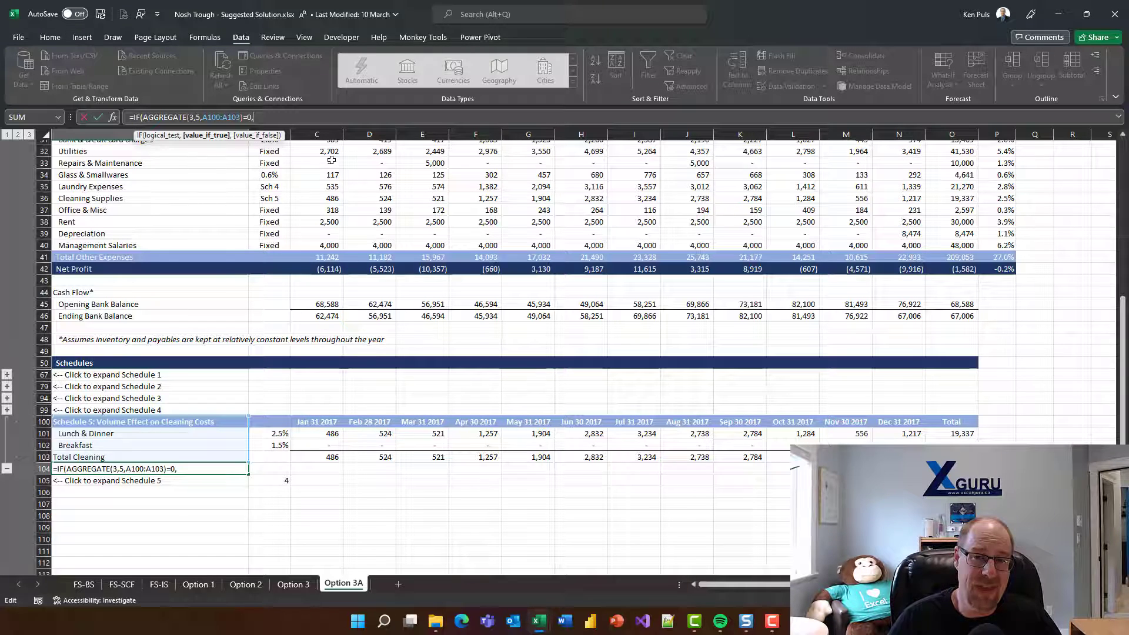
Step: Finish the IF with the copied text "<-- Click to expand Schedule 5" if true and "" if false, and collapse the Schedule 5 group
{"action": "type", "text": "\""}
{"action": "key", "text": "ctrl+v"}
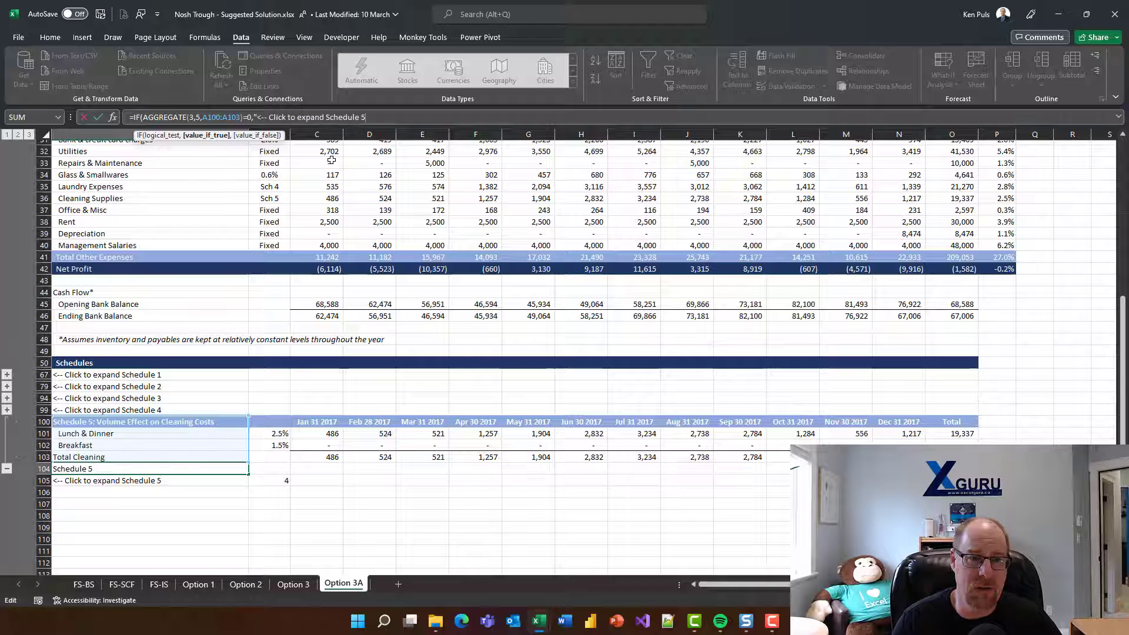
{"action": "type", "text": "\""}
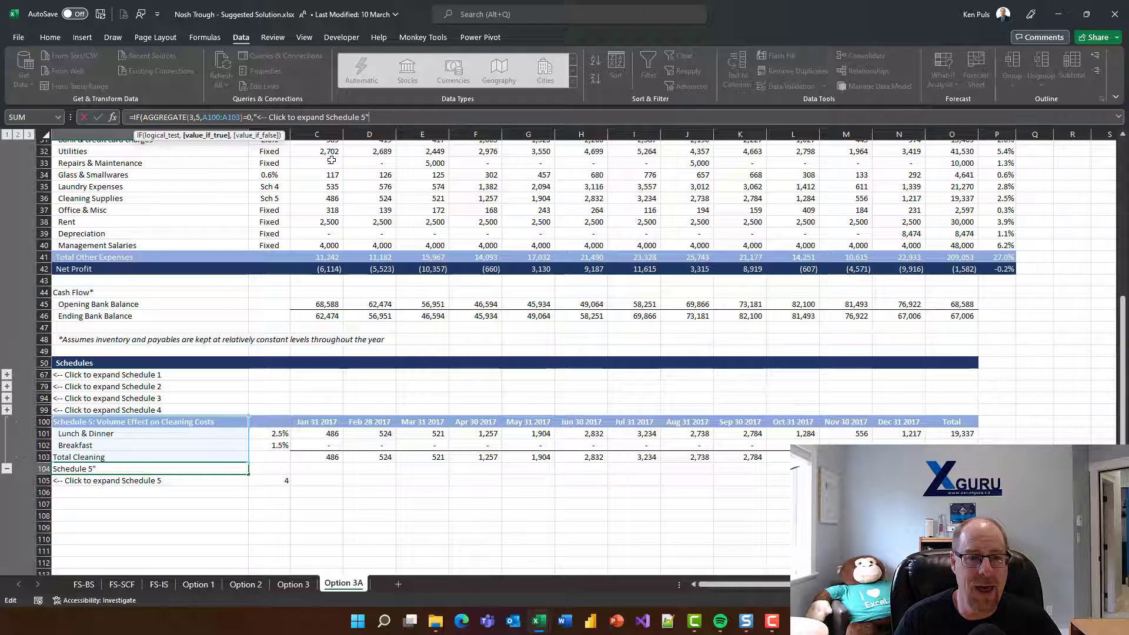
{"action": "type", "text": ","}
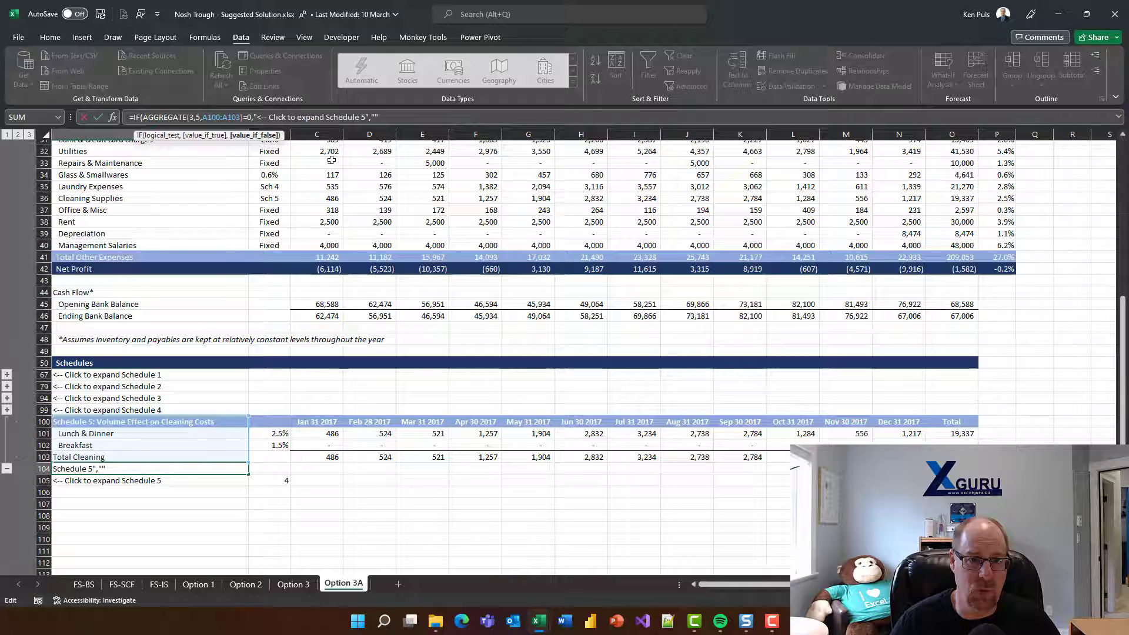
{"action": "type", "text": "\"\""}
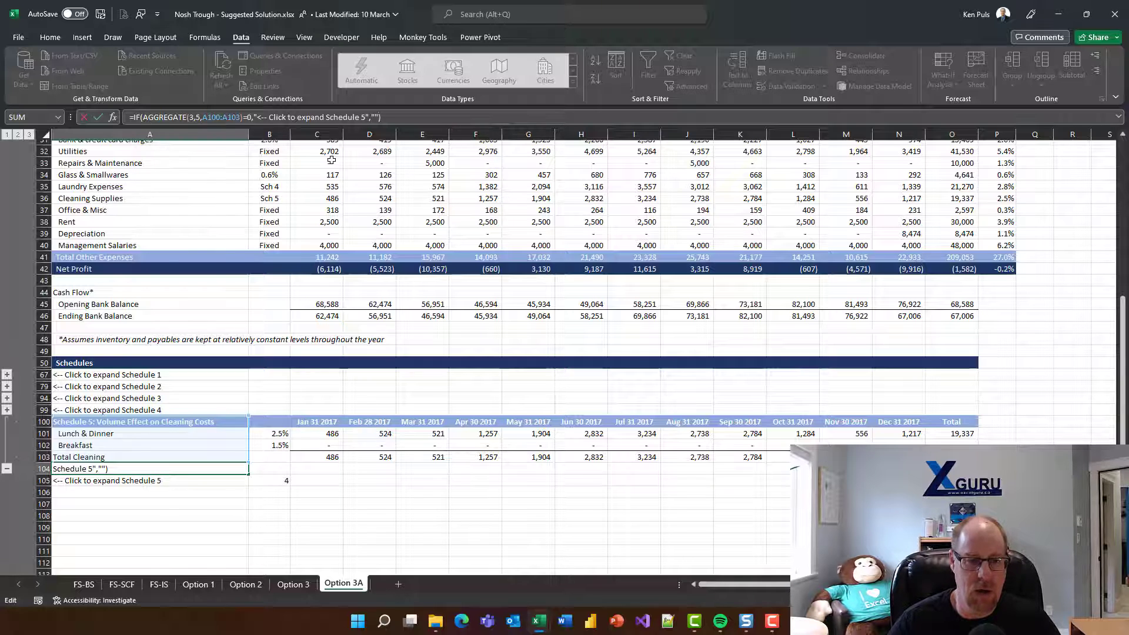
{"action": "key", "text": "Return"}
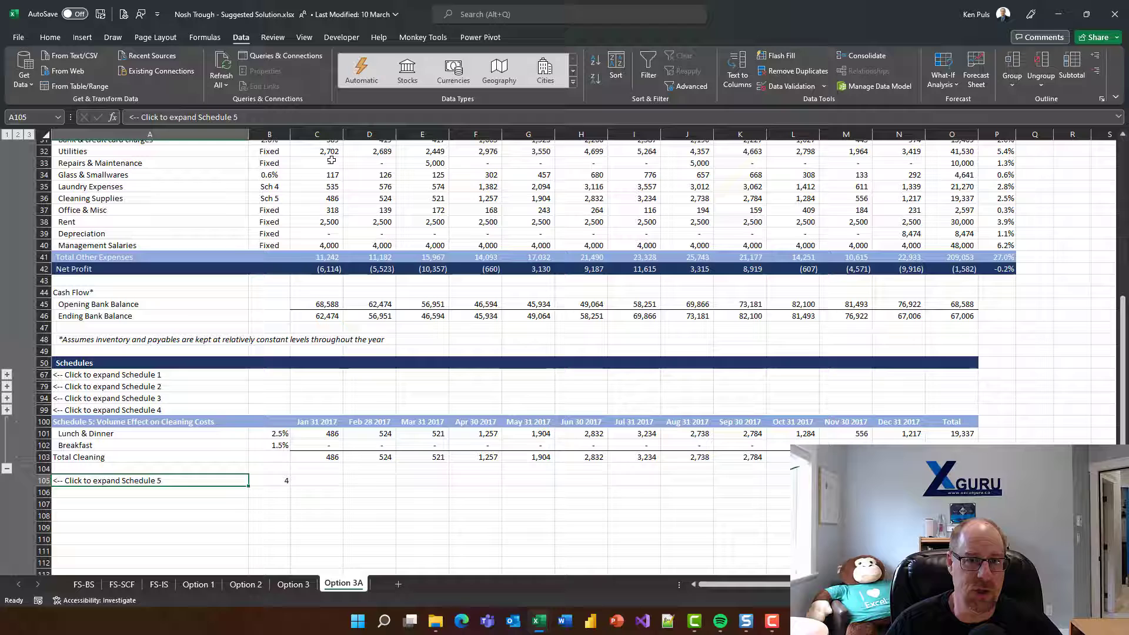
{"action": "left_click", "coordinate": [7, 469]}
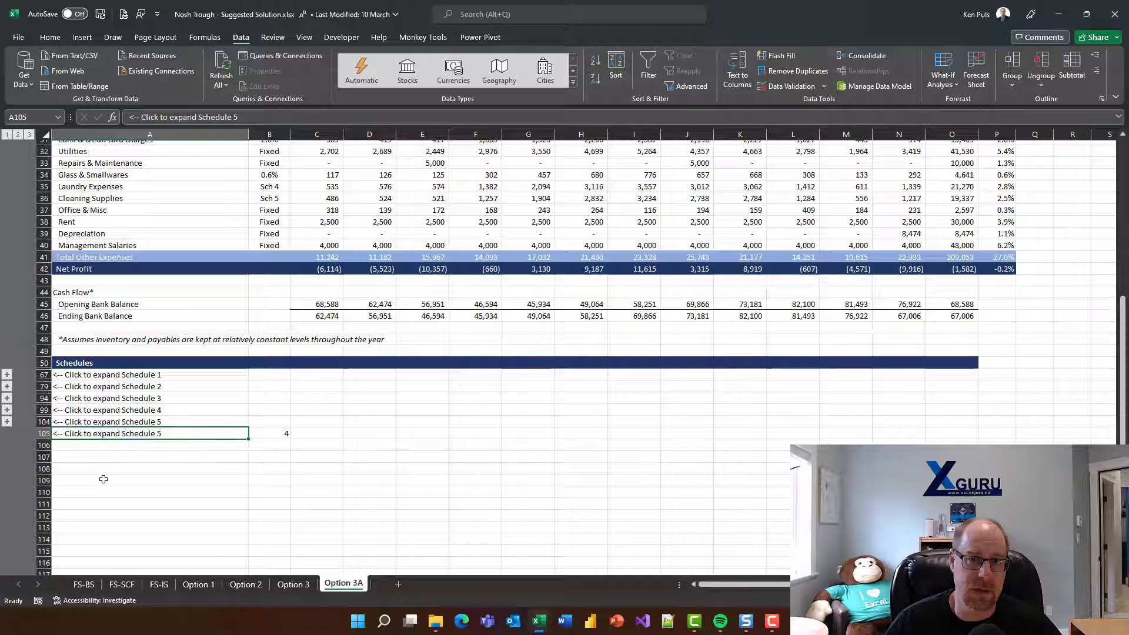
Step: Clear the leftover helper cells A105:B106, and test the message formula by expanding and re-collapsing the Schedule 5 group
{"action": "left_click_drag", "start_coordinate": [274, 434], "coordinate": [153, 443]}
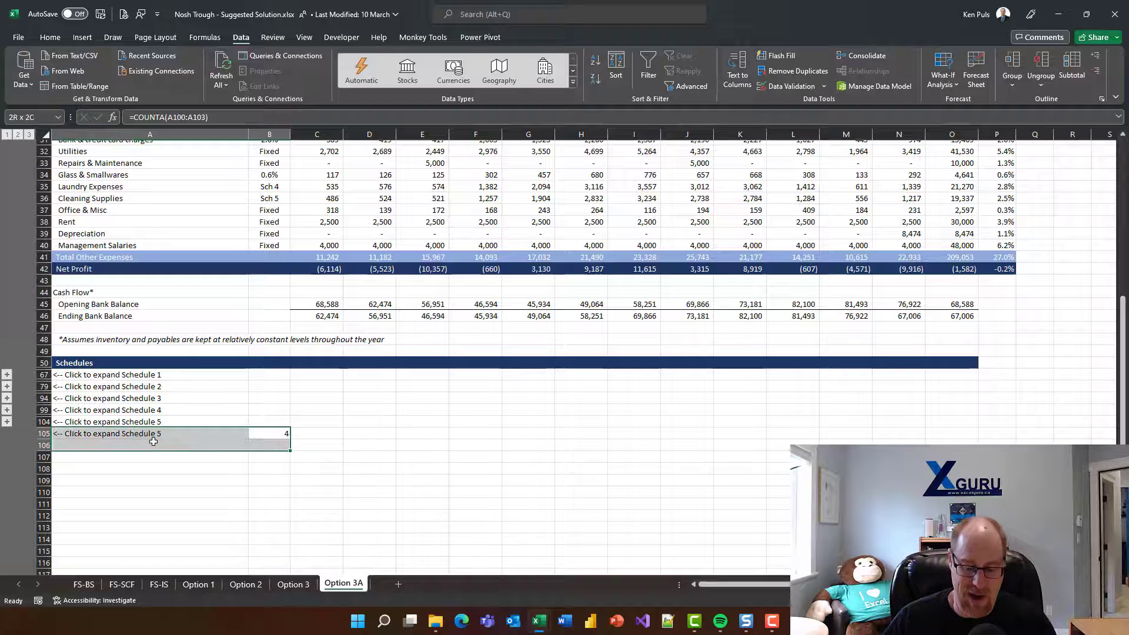
{"action": "key", "text": "Delete"}
{"action": "left_click", "coordinate": [7, 422]}
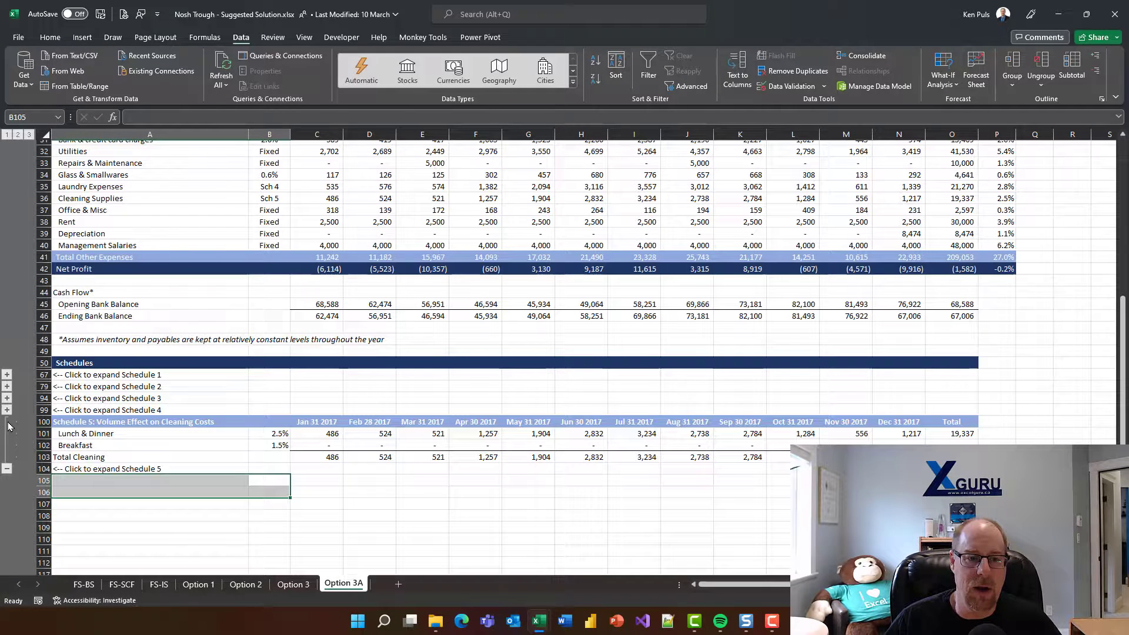
{"action": "left_click", "coordinate": [6, 468]}
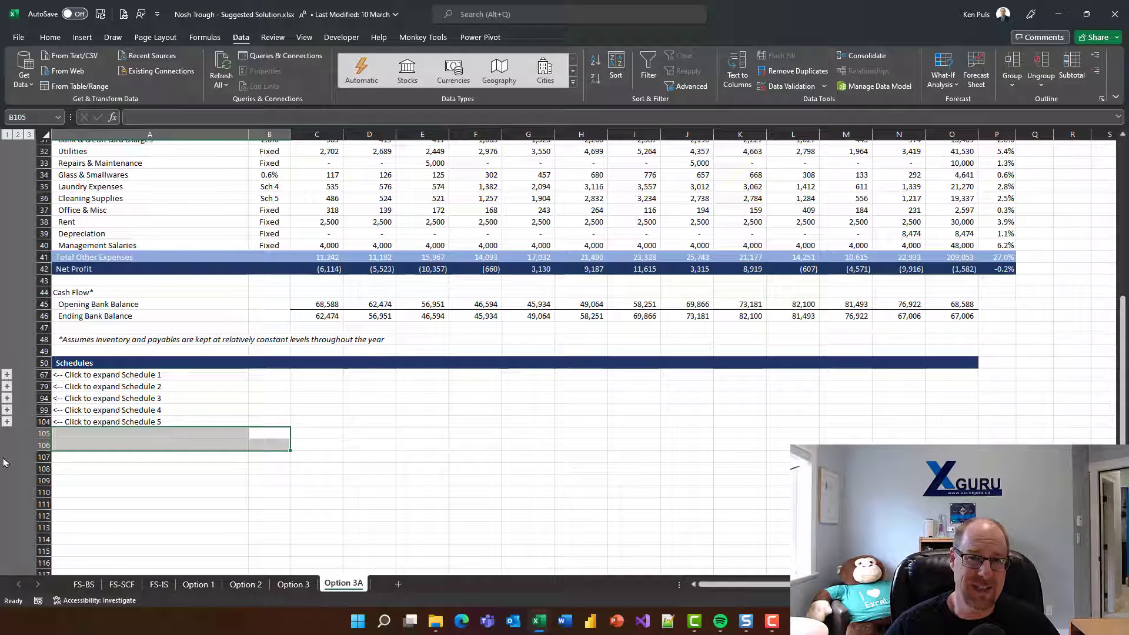